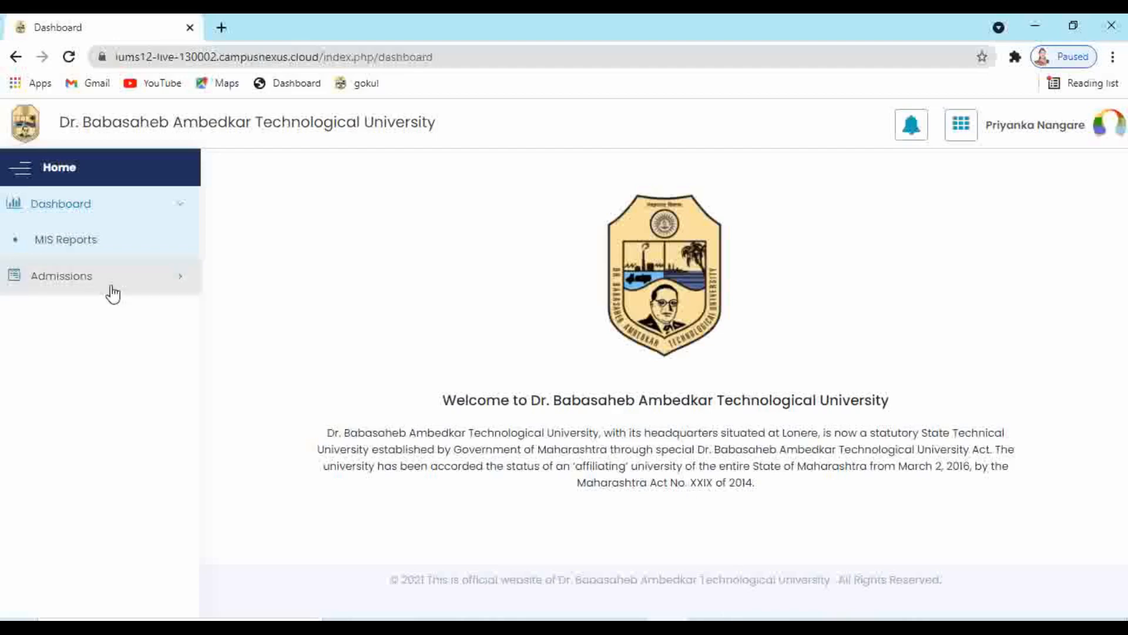
Open the Marks Statement Approval page of the Admissions and examination module
left_click(111, 285)
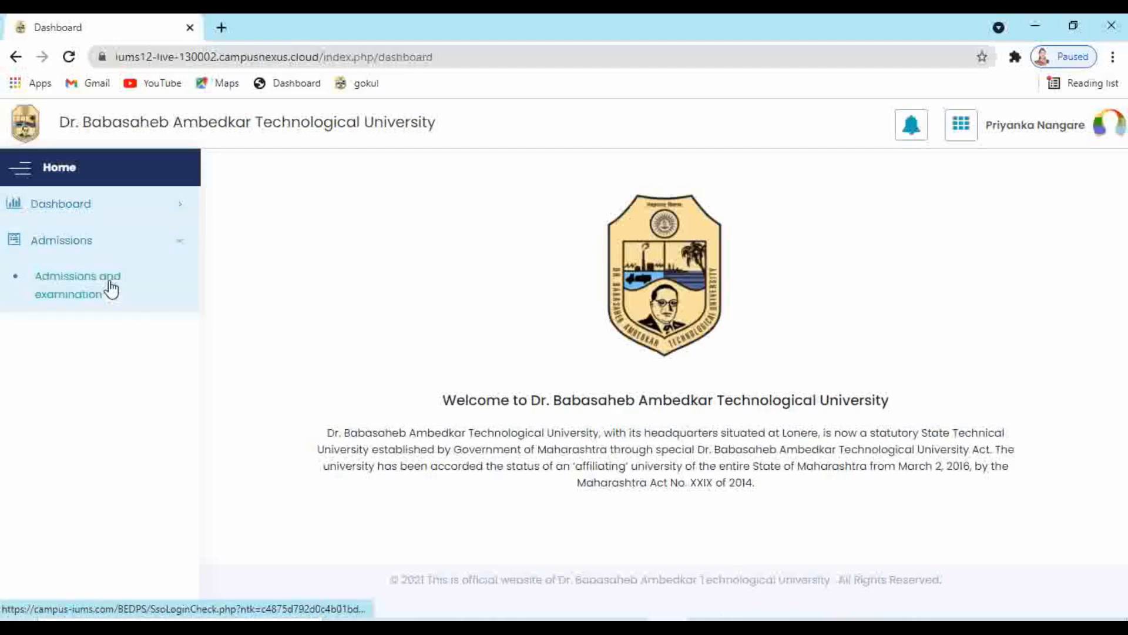
left_click(82, 299)
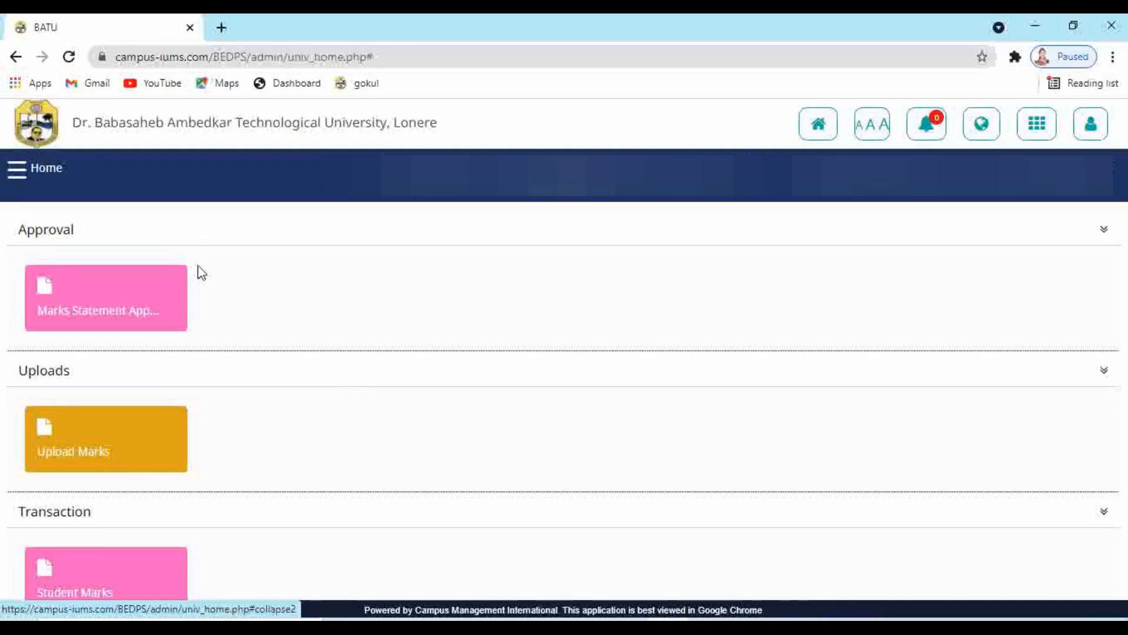
left_click(111, 309)
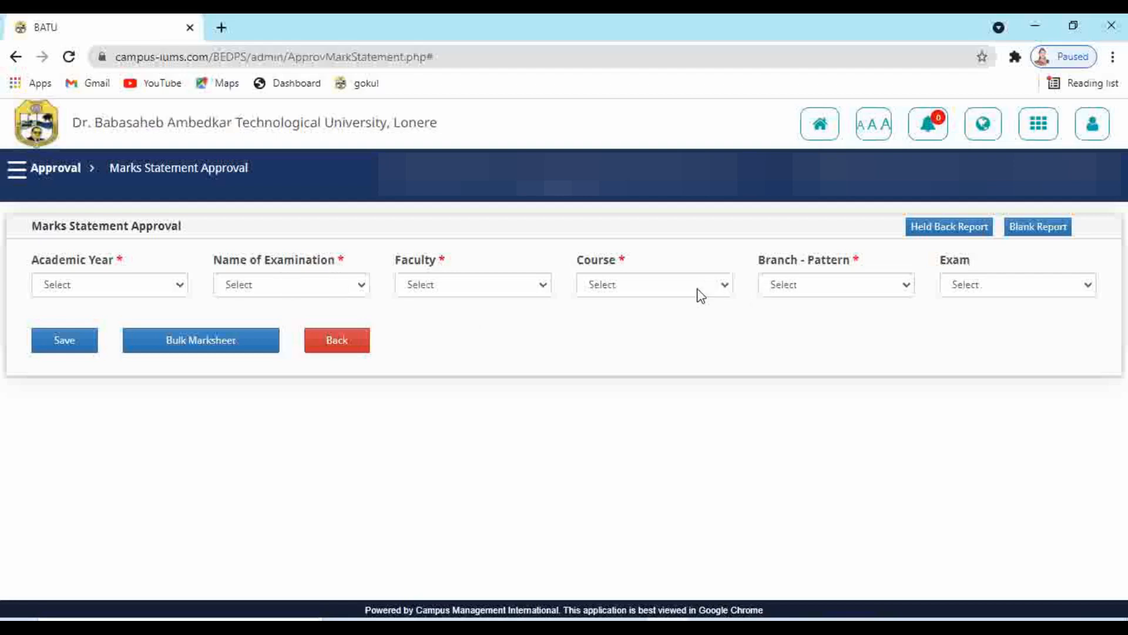
Set the academic year to 2020-2021, the examination to Summer Phase - 2 UG/PG Regular/Repeater Examination and the faculty to Pharmacy
left_click(118, 292)
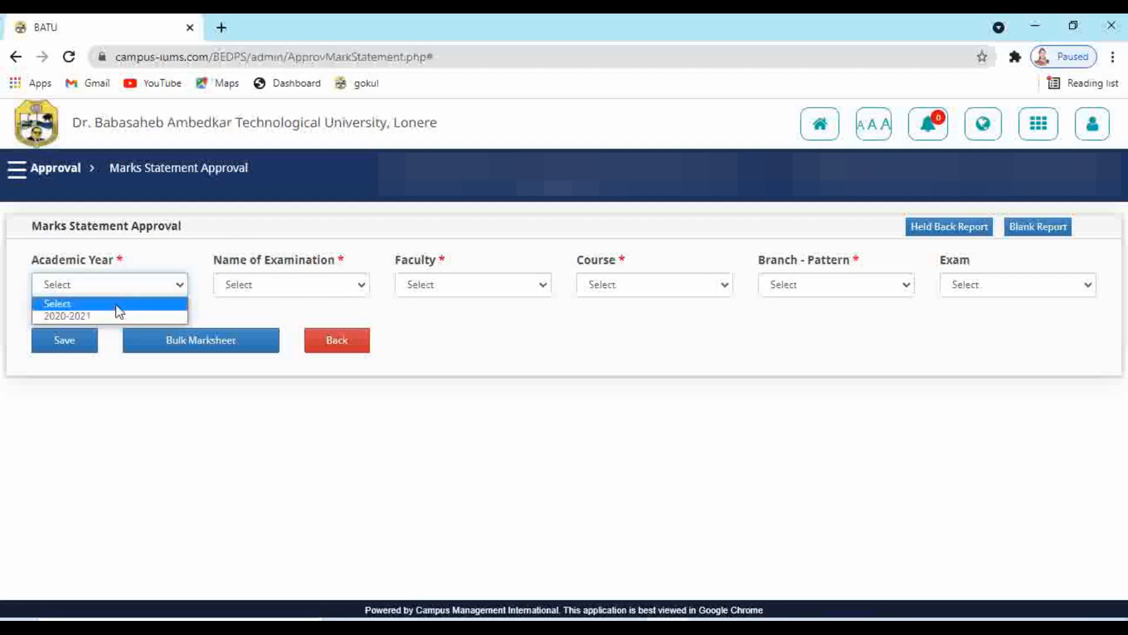
left_click(114, 315)
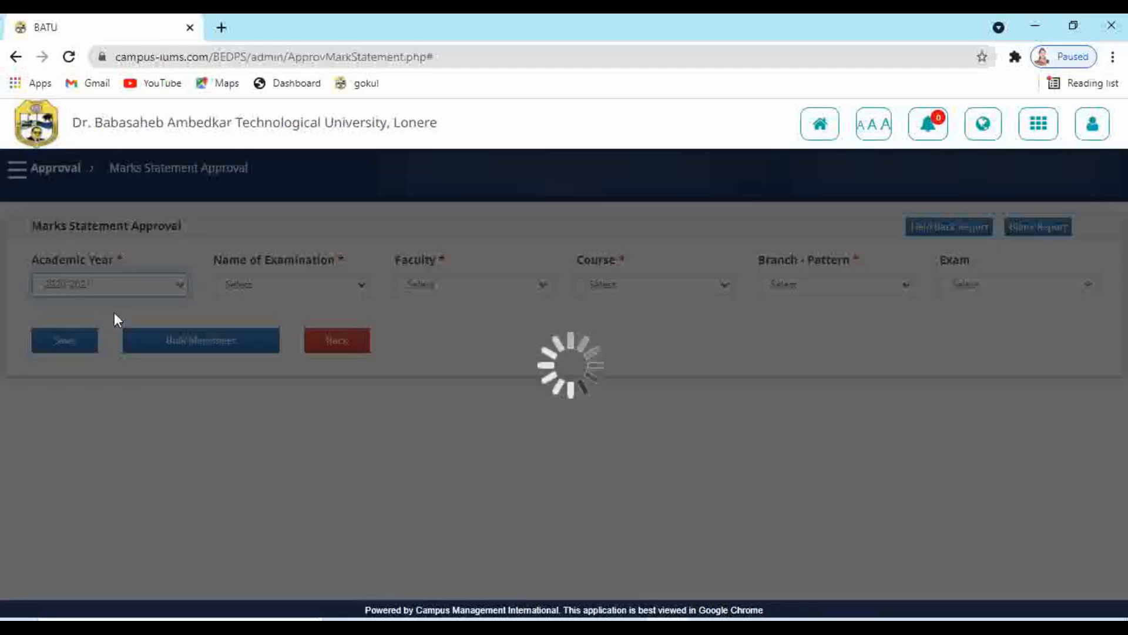
left_click(268, 288)
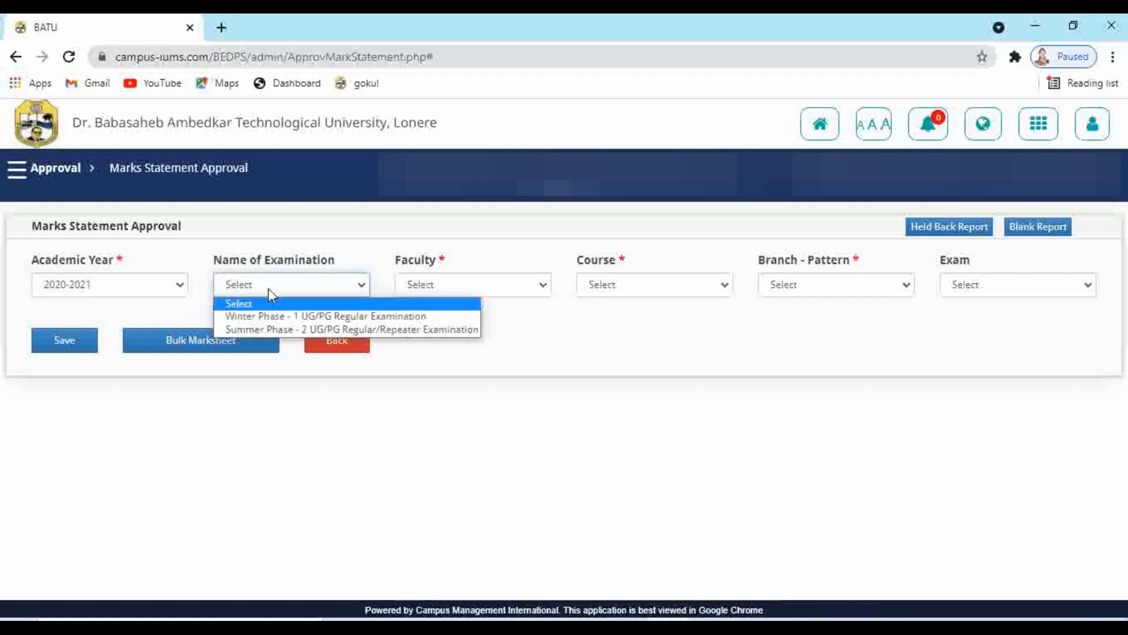
left_click(273, 330)
left_click(456, 289)
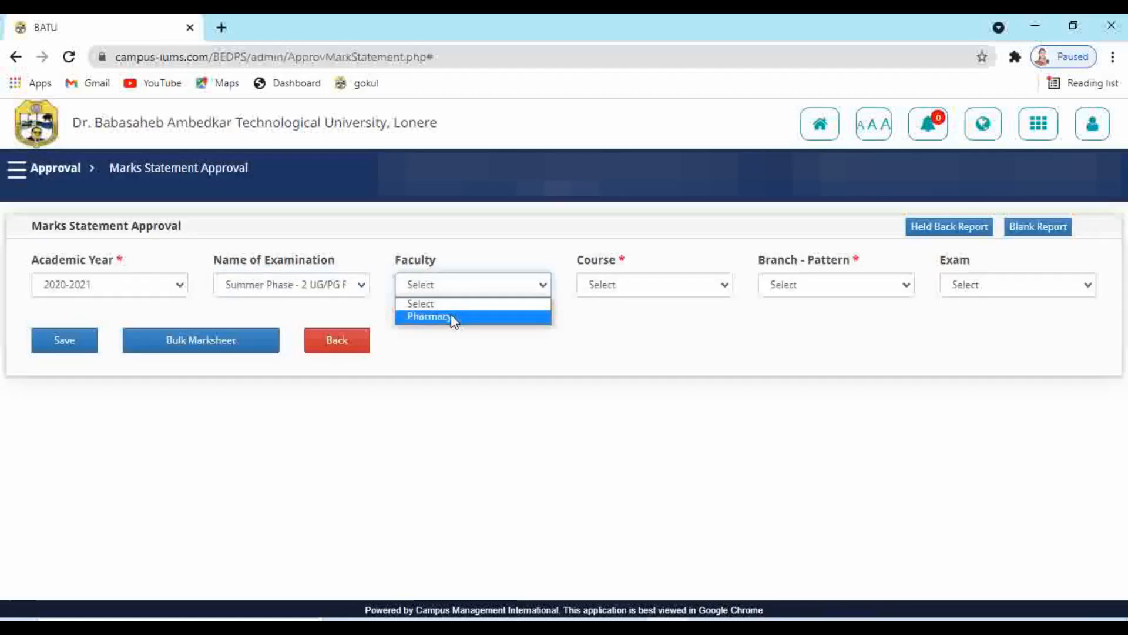
left_click(451, 315)
Choose the Bachelor of Pharmacy course, branch B Pharm with pattern Not Applicable, and the First exam to list its students
left_click(598, 284)
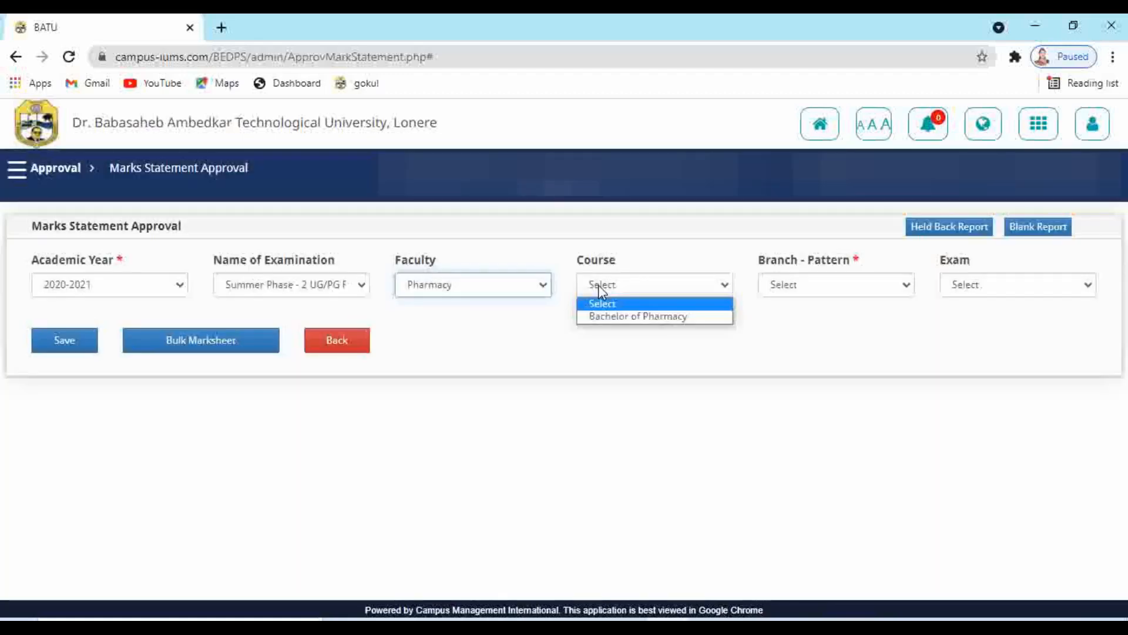
left_click(609, 316)
left_click(830, 284)
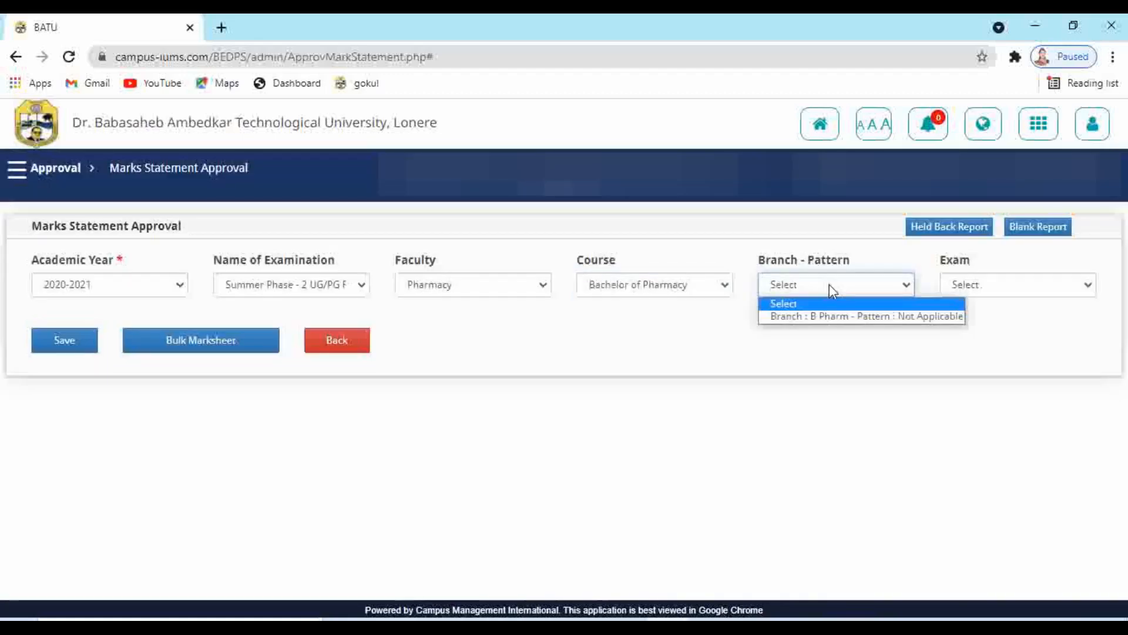
left_click(830, 314)
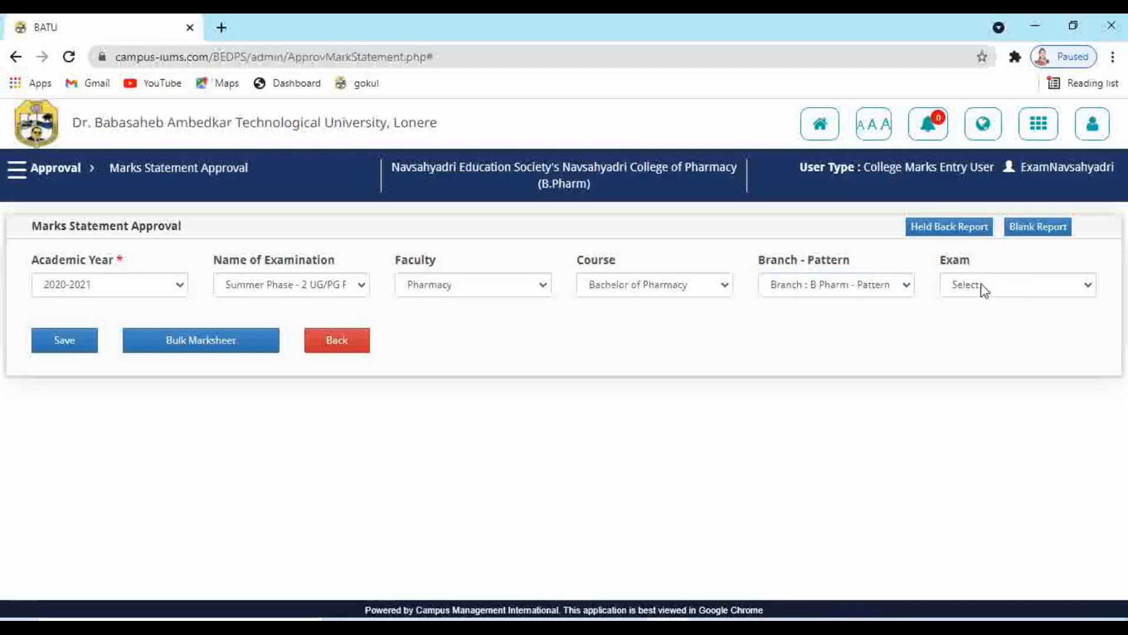
left_click(982, 284)
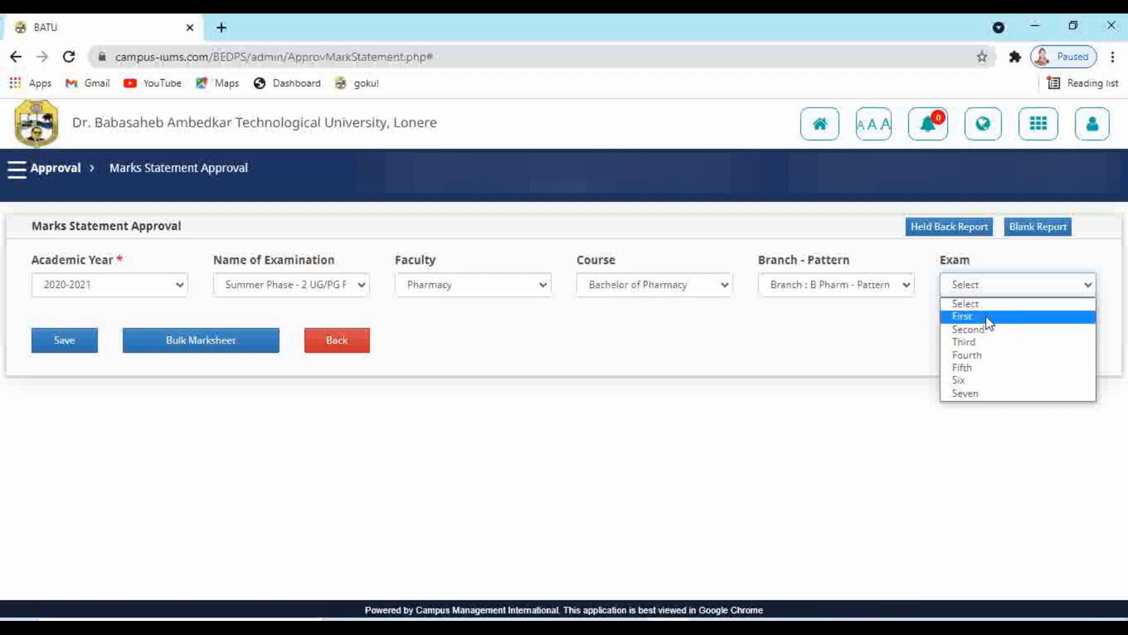
left_click(962, 316)
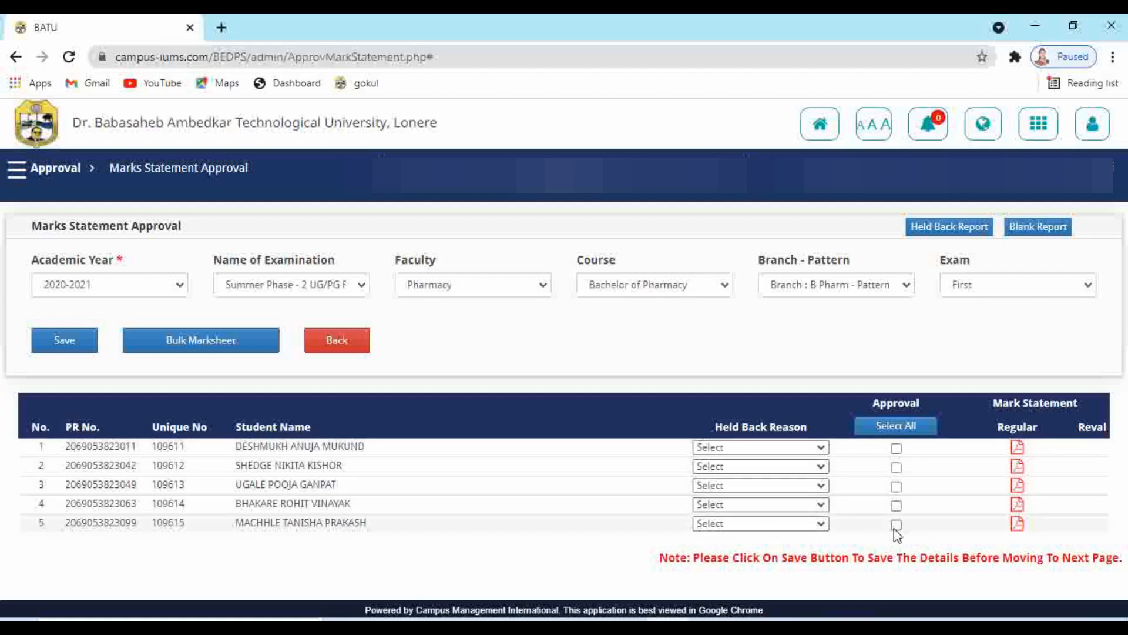
Approve the mark statements of the students in rows 1, 3, 4 and 5 and save the approvals
left_click(896, 450)
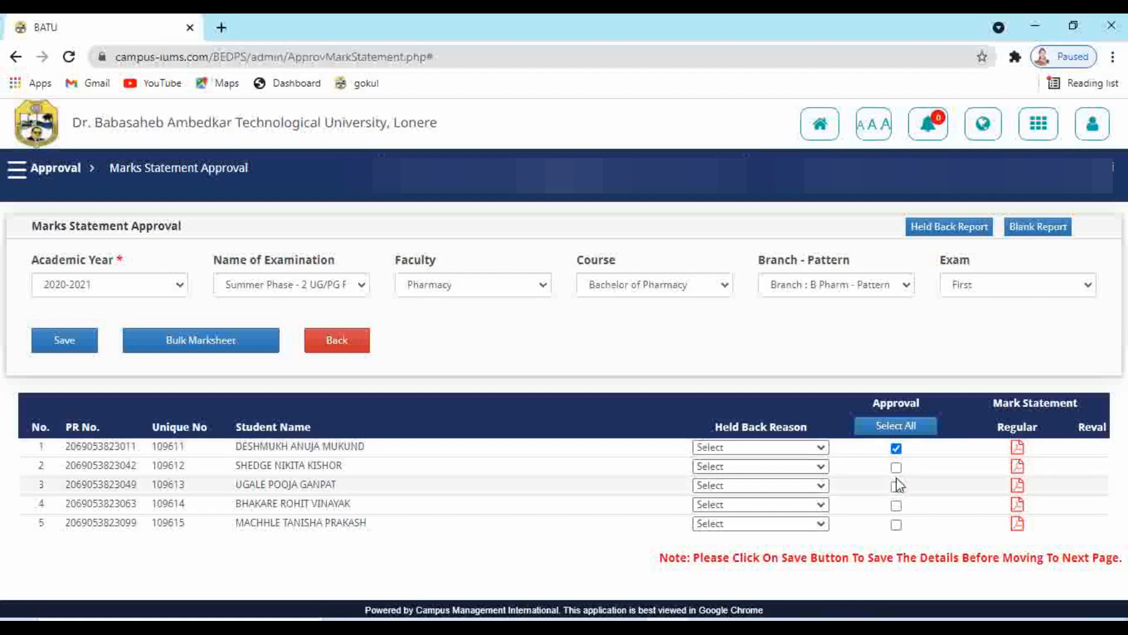
left_click(896, 487)
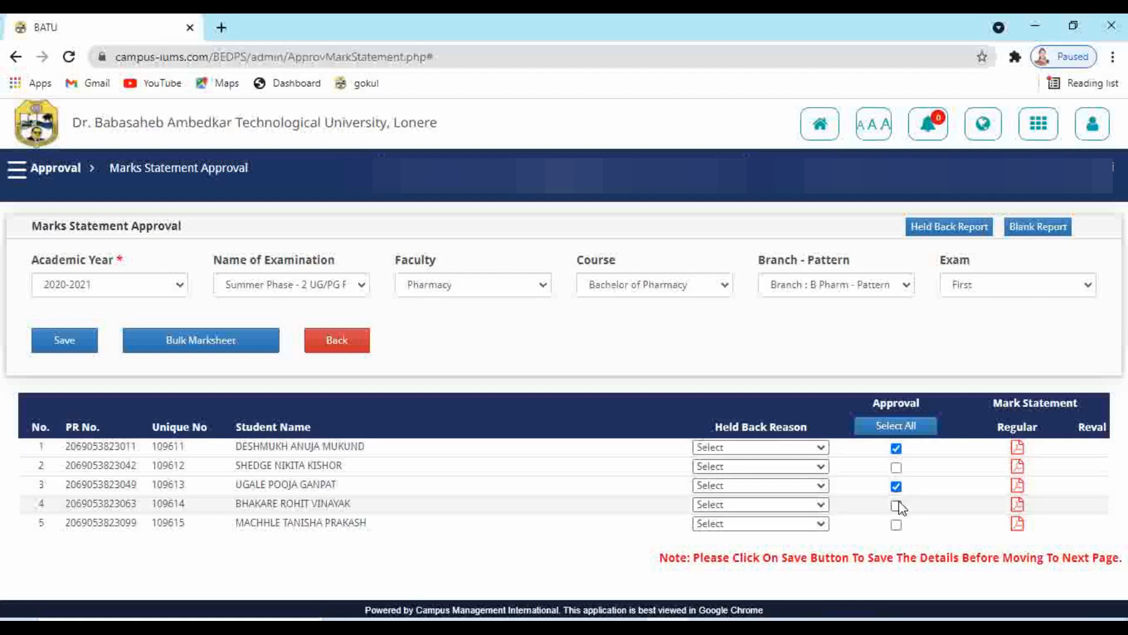
left_click(896, 506)
left_click(896, 525)
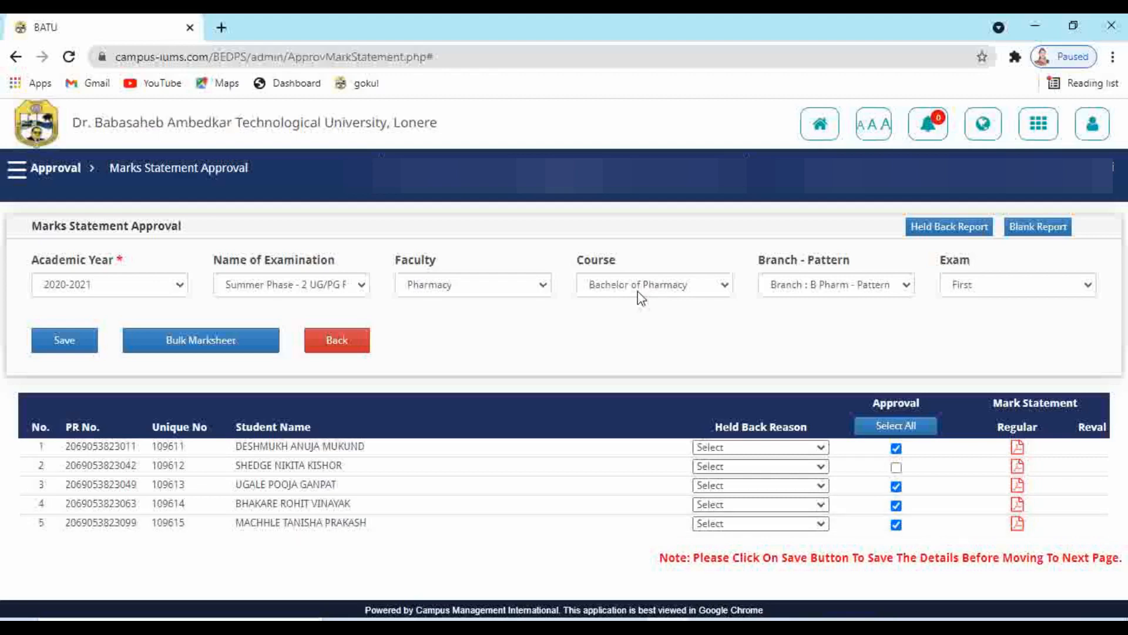
left_click(71, 347)
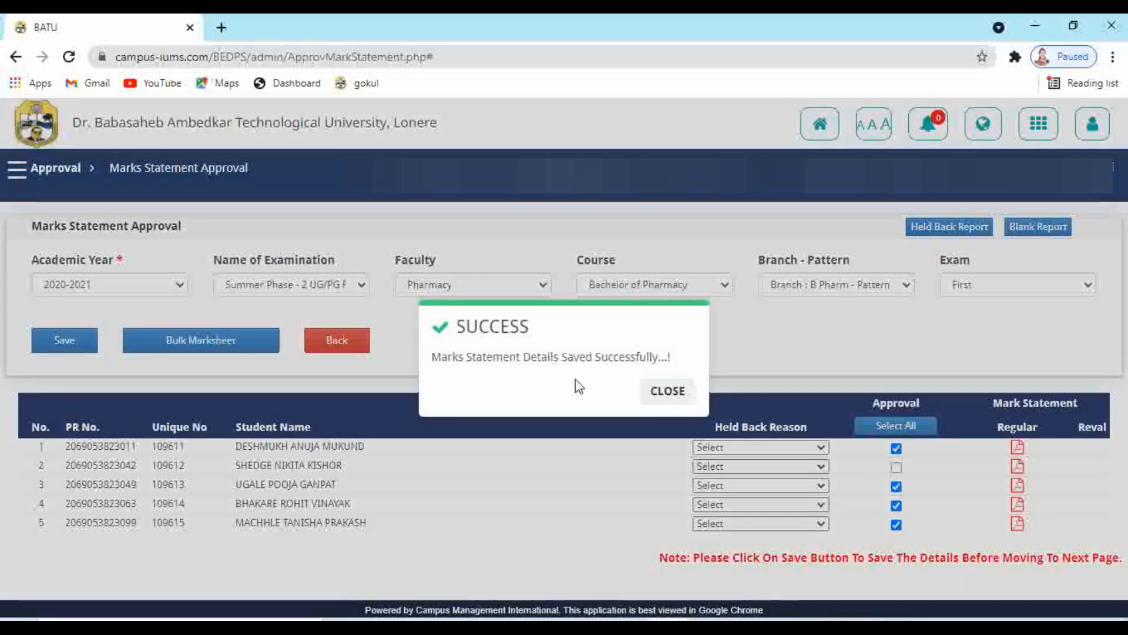
left_click(670, 393)
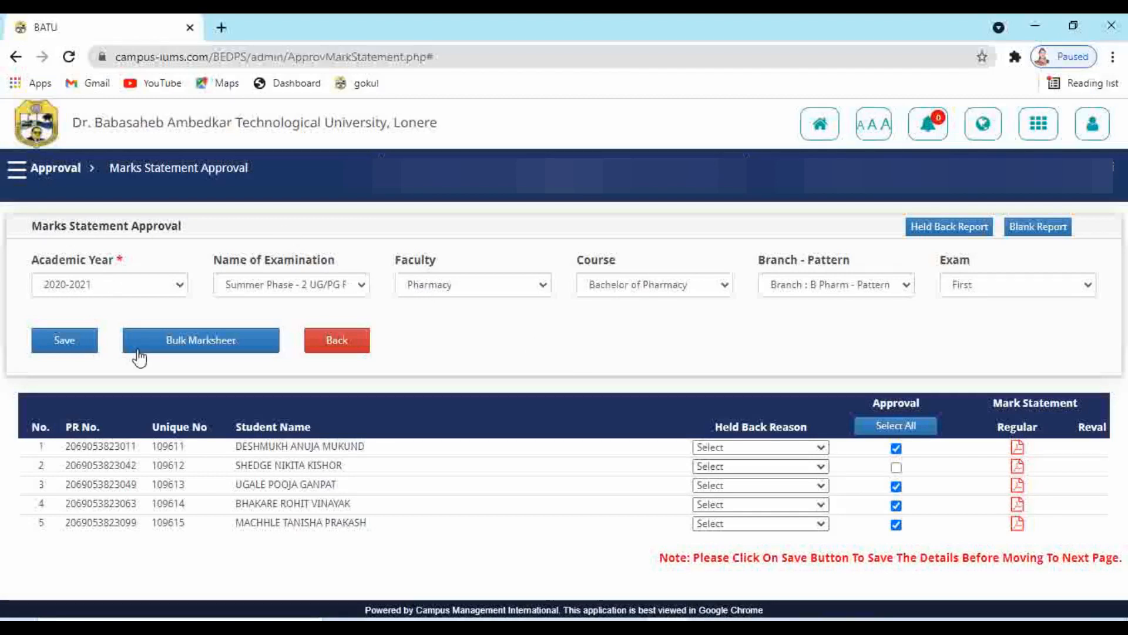
Generate the bulk marksheet for the First exam, review the students' mark statements in it and close the document
left_click(221, 347)
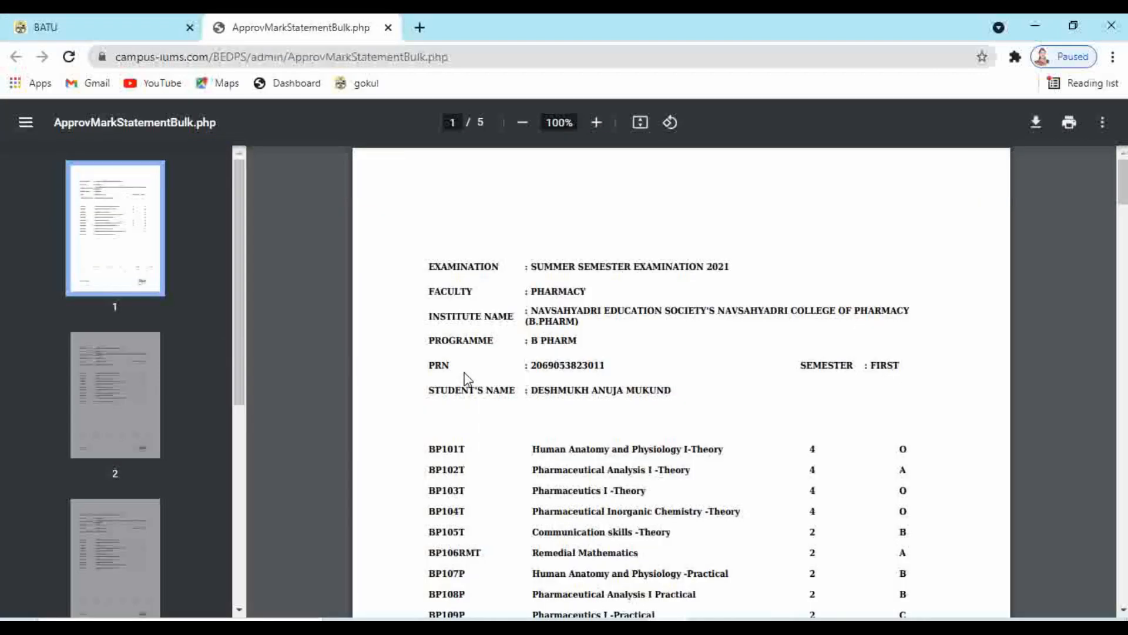
scroll(467, 379, "down", 1)
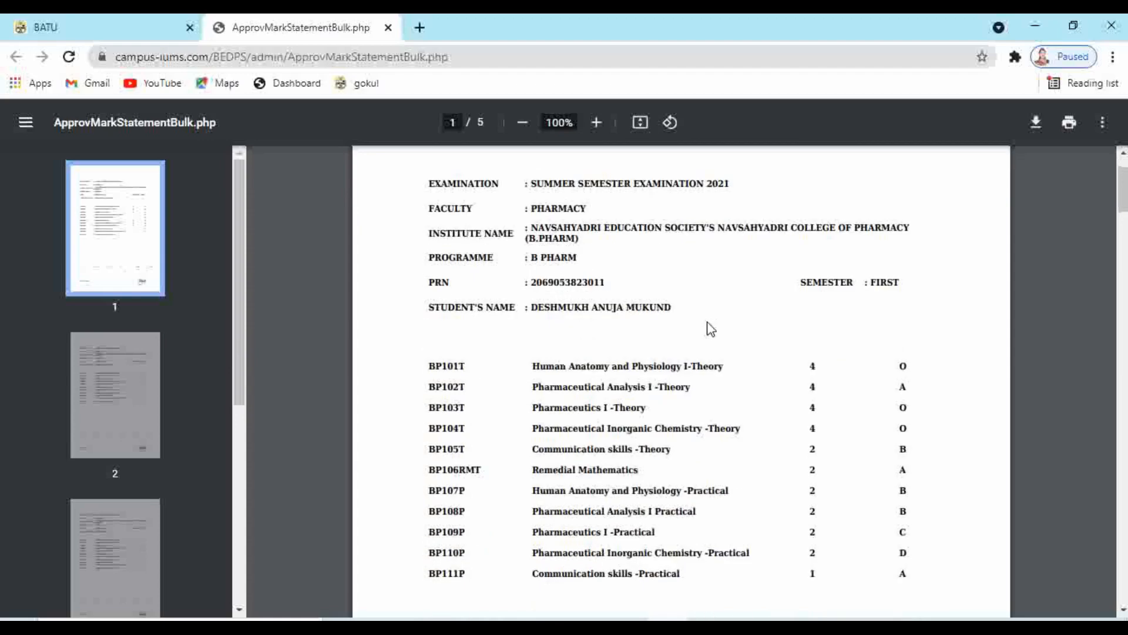
scroll(706, 327, "down", 2)
scroll(707, 322, "down", 6)
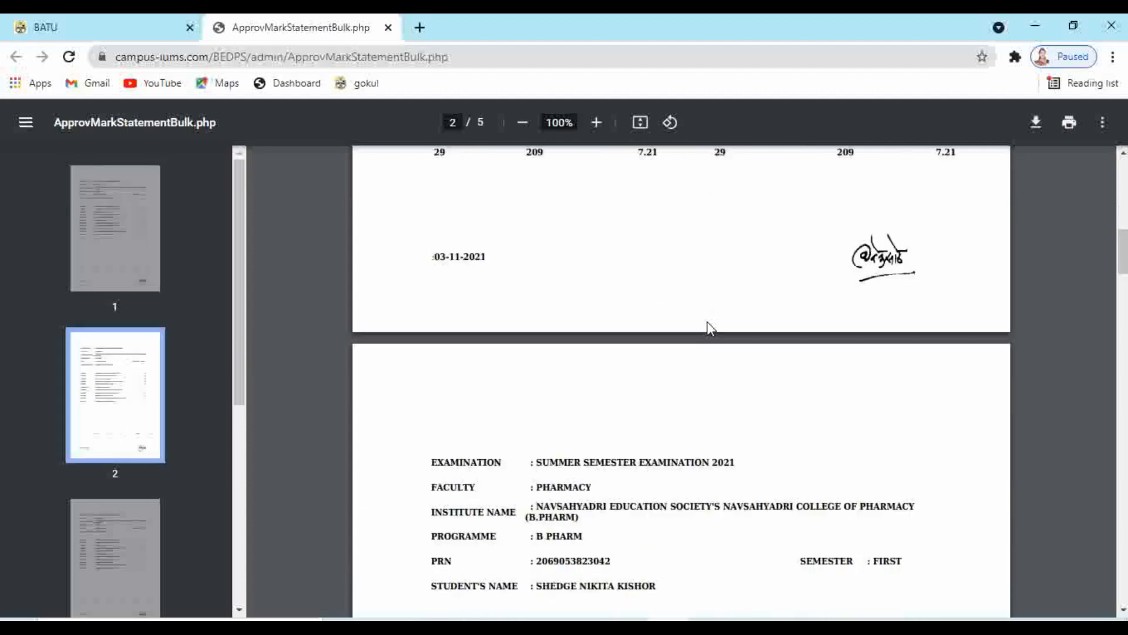
scroll(708, 322, "down", 3)
scroll(708, 327, "down", 10)
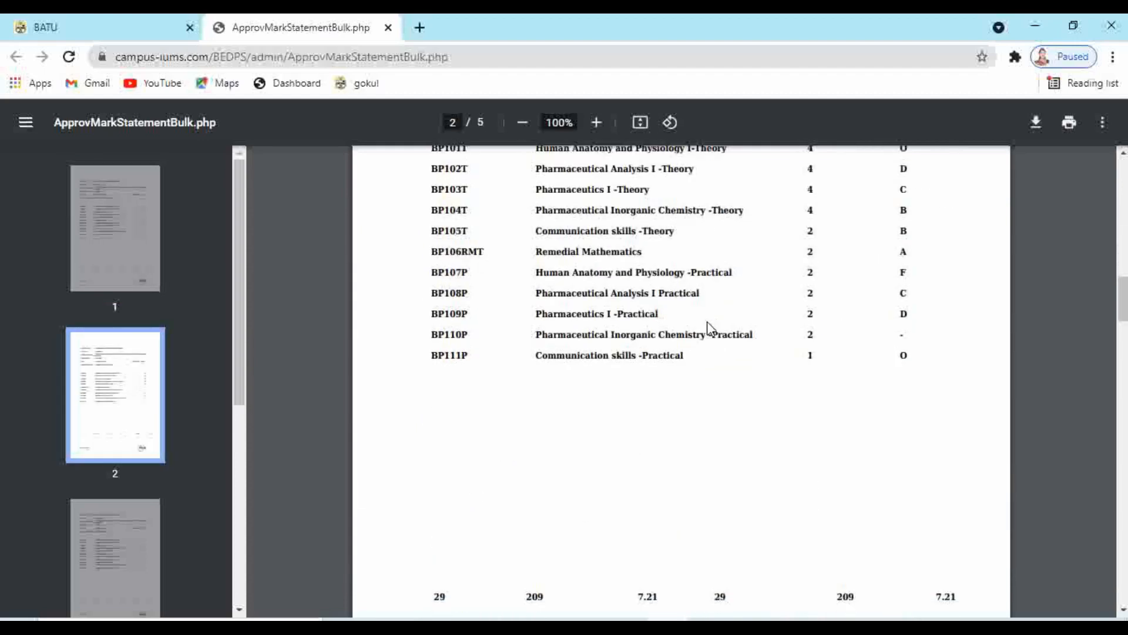
scroll(662, 328, "down", 4)
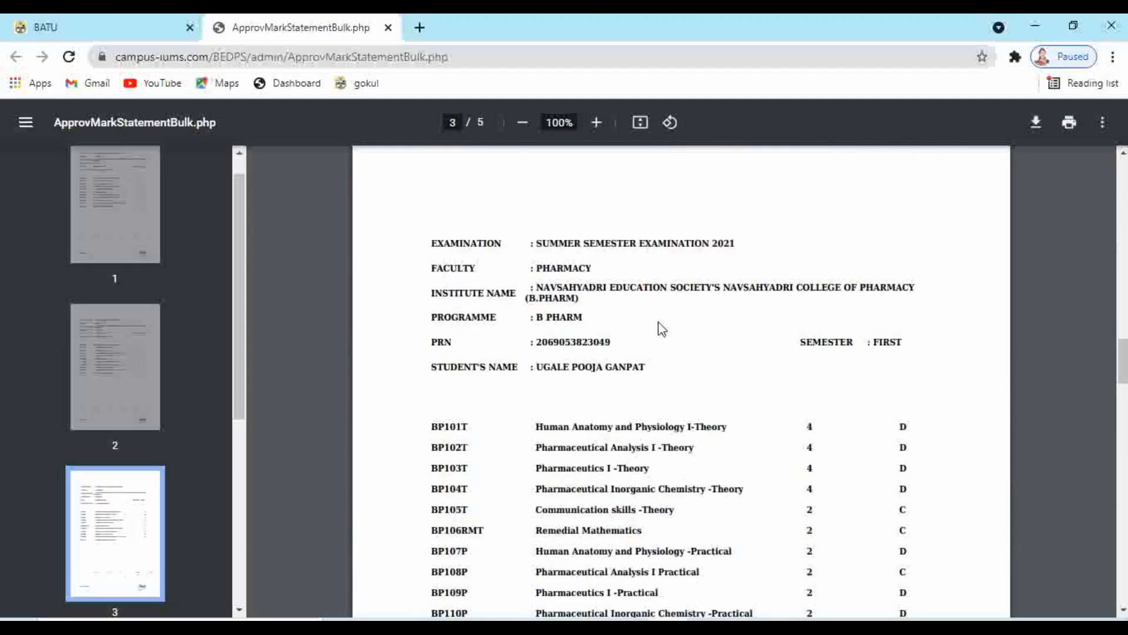
scroll(662, 328, "down", 4)
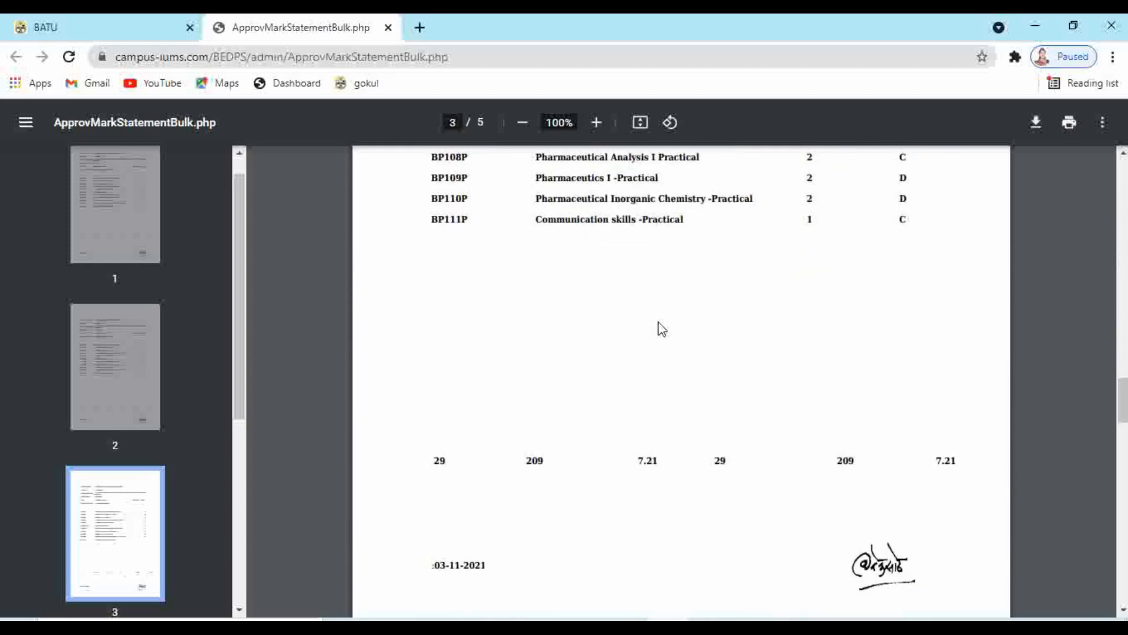
scroll(661, 329, "up", 13)
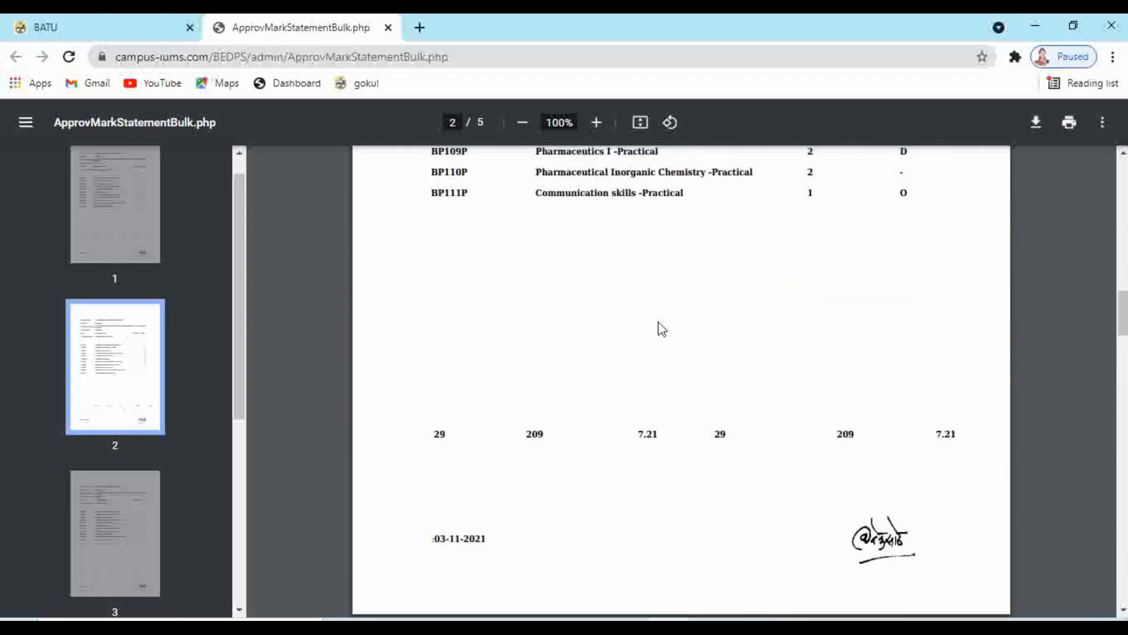
scroll(661, 329, "down", 5)
scroll(661, 329, "up", 13)
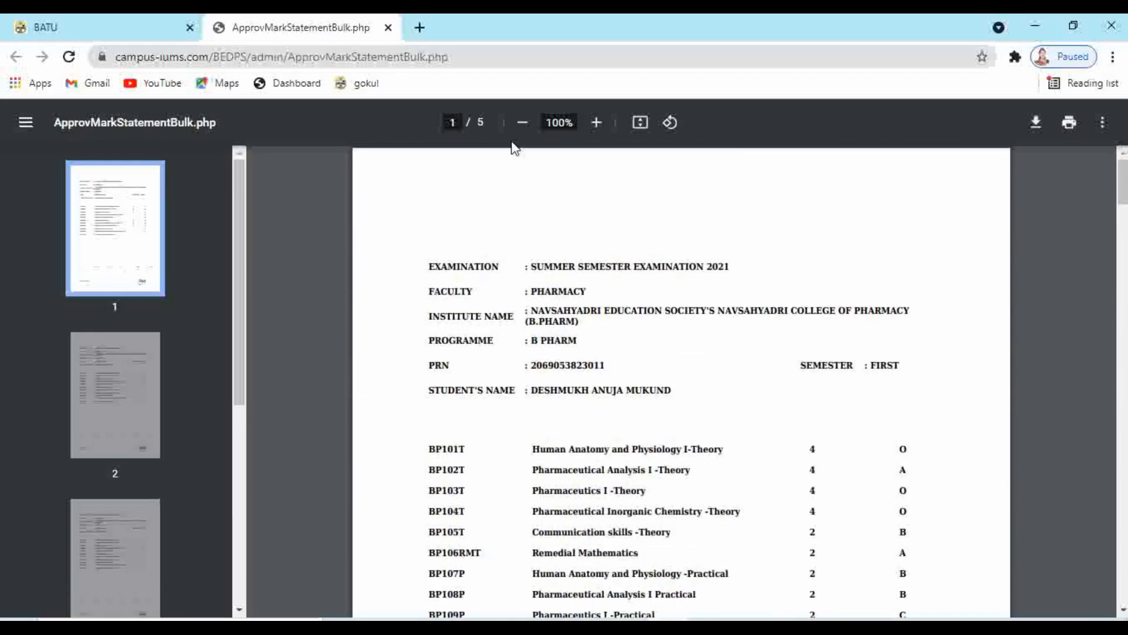
left_click(388, 27)
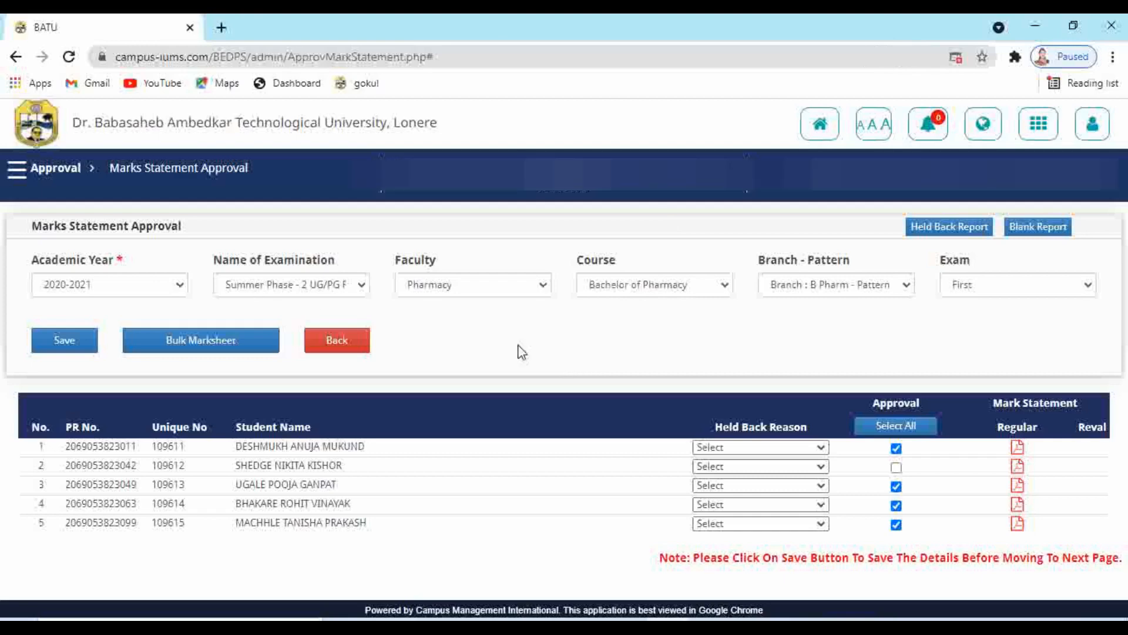
Switch the exam to Second and look through the approval selections in its student list
left_click(1020, 285)
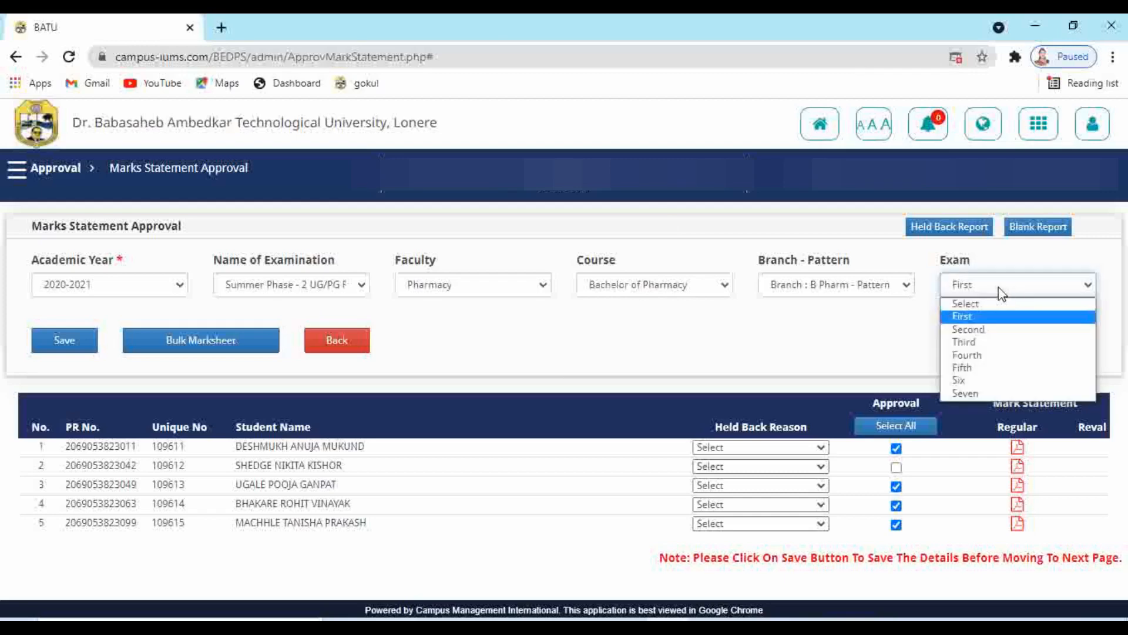
left_click(978, 330)
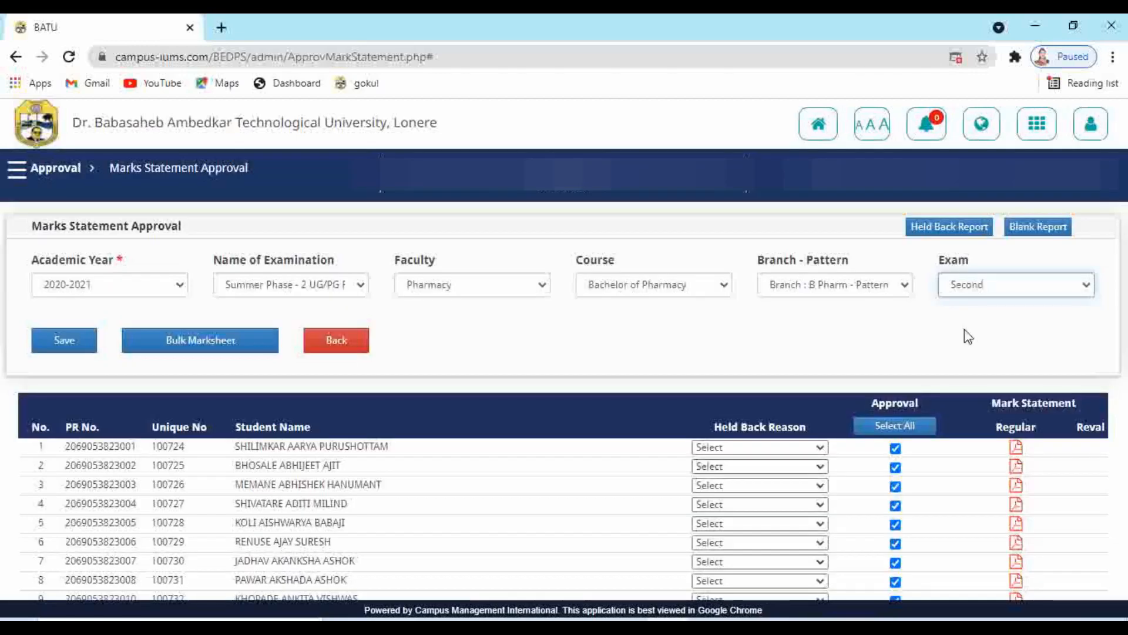
scroll(517, 485, "down", 4)
scroll(519, 485, "down", 10)
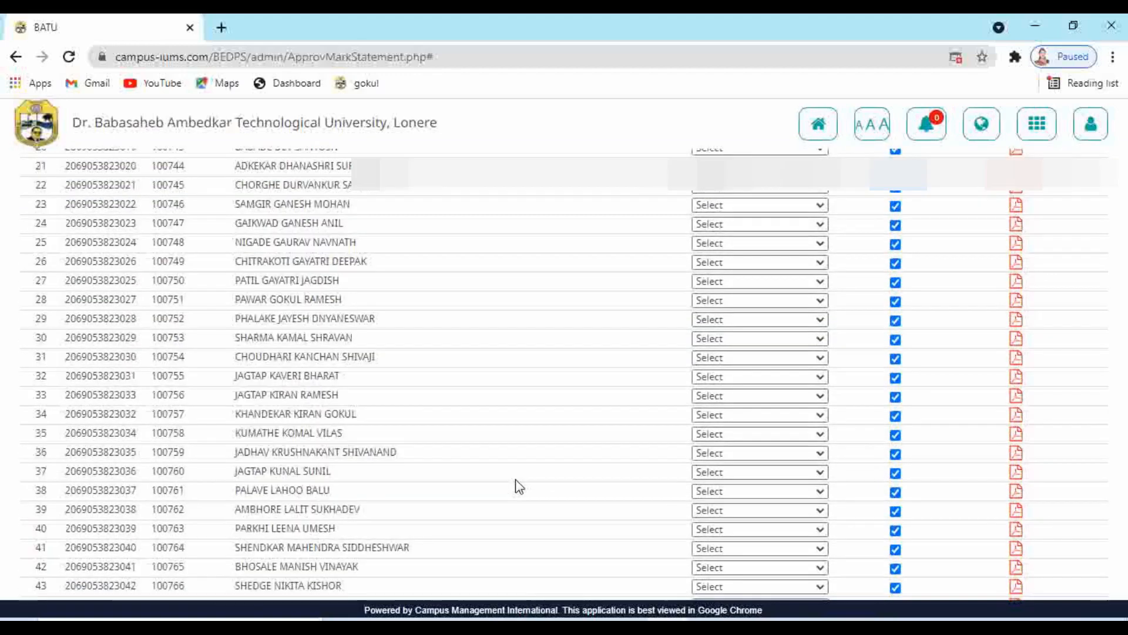
scroll(519, 485, "up", 6)
scroll(519, 486, "up", 8)
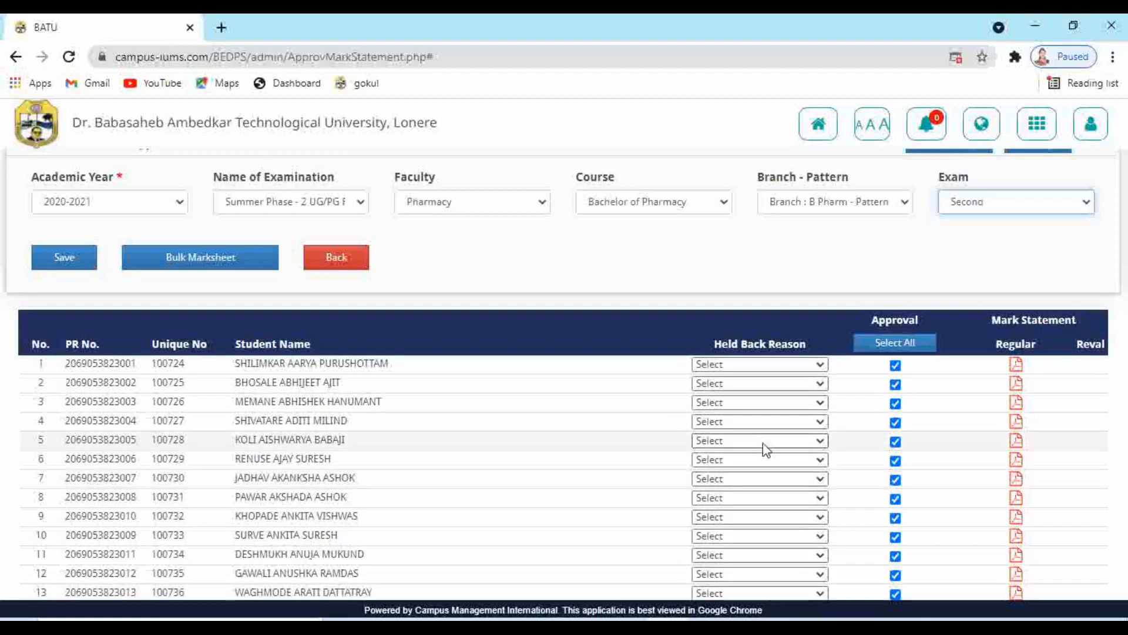
scroll(550, 359, "up", 2)
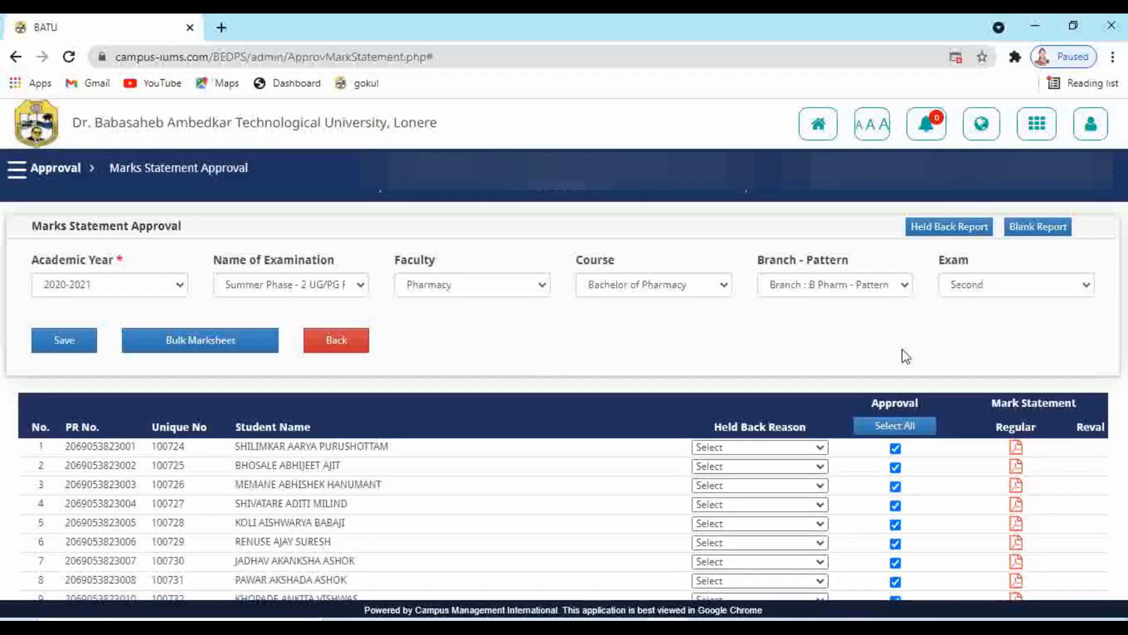
scroll(830, 388, "down", 3)
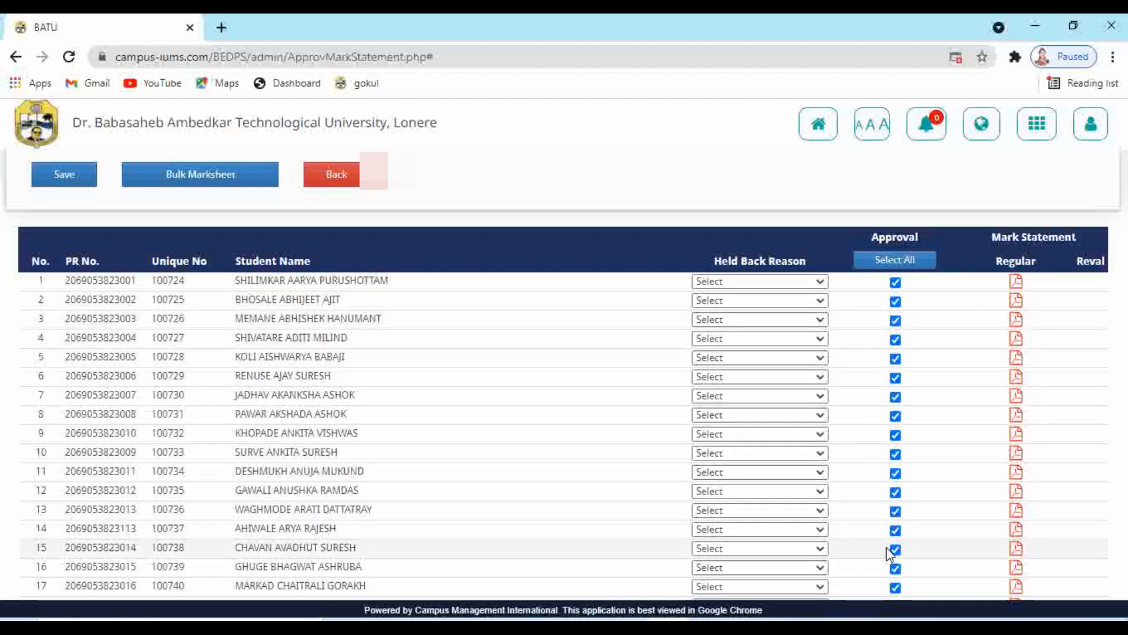
scroll(889, 552, "down", 4)
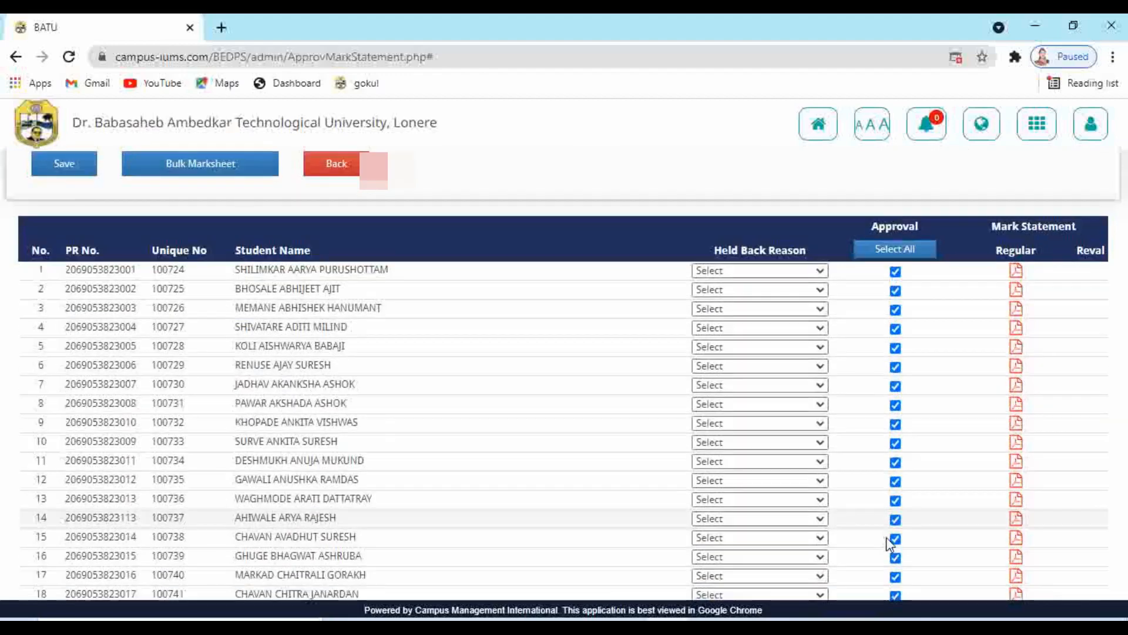
scroll(876, 509, "up", 7)
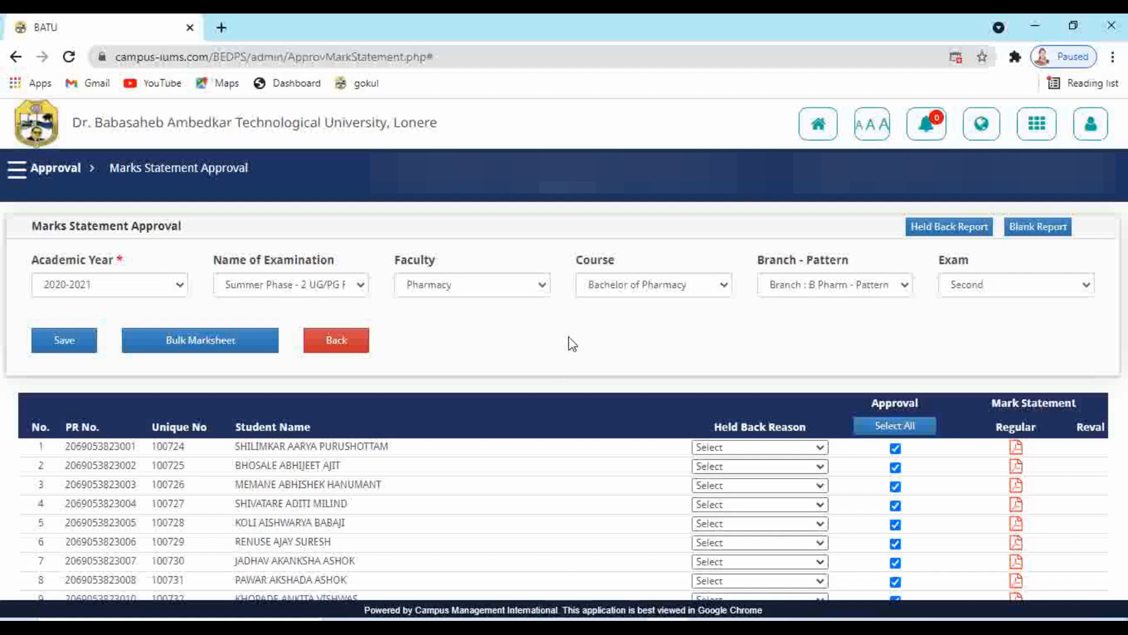
Return to the university portal's home page and log out of the account
left_click(15, 176)
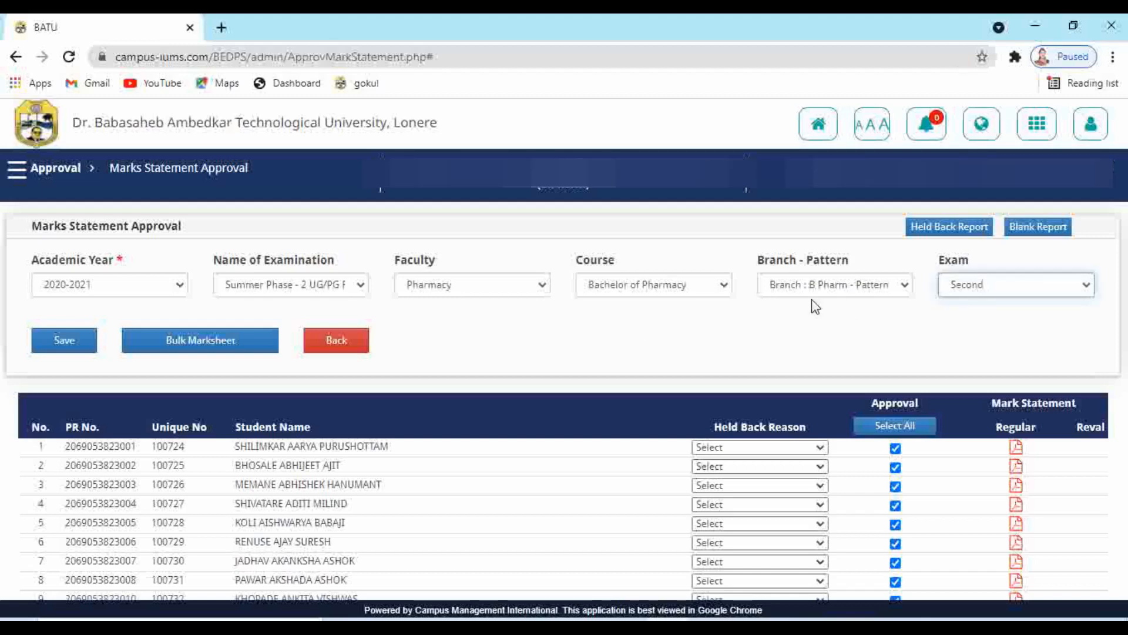
left_click(820, 124)
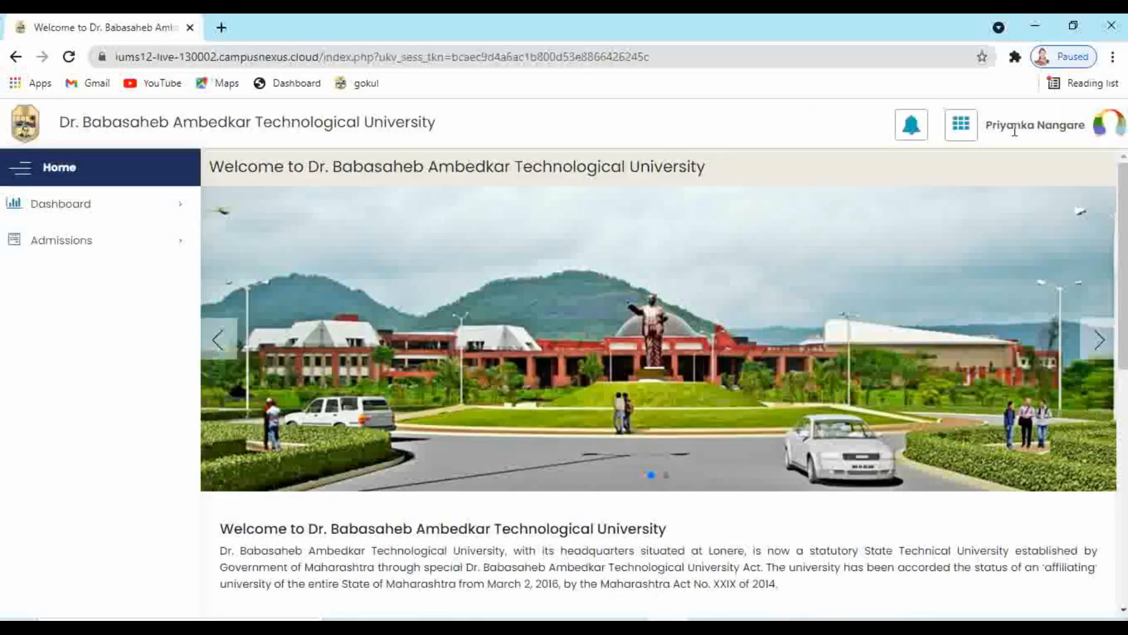
left_click(1015, 127)
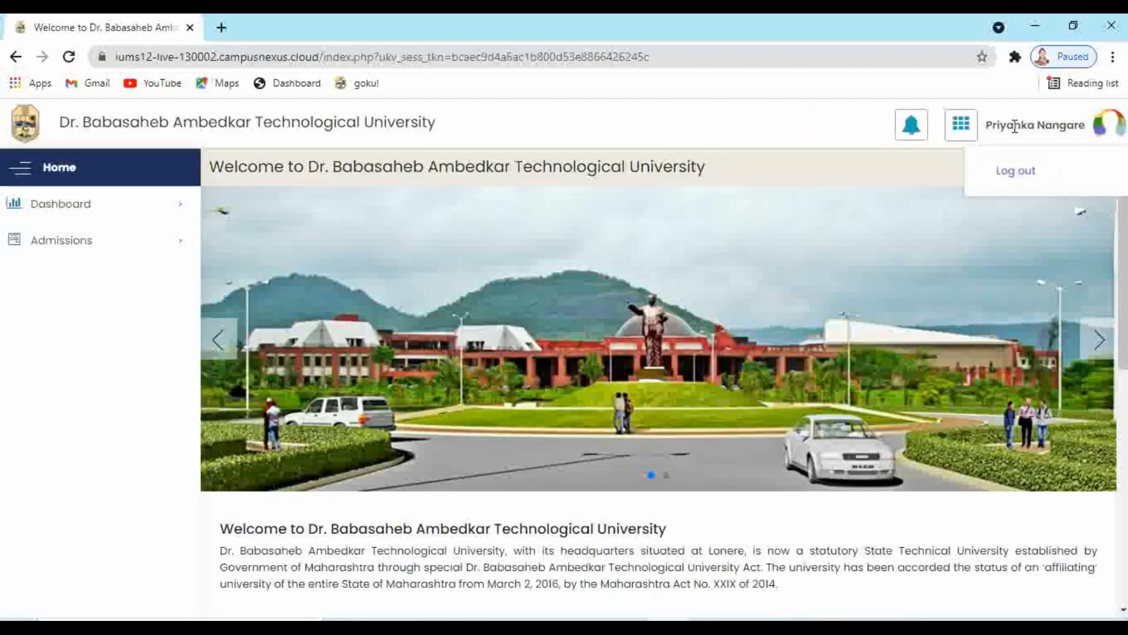
left_click(1015, 177)
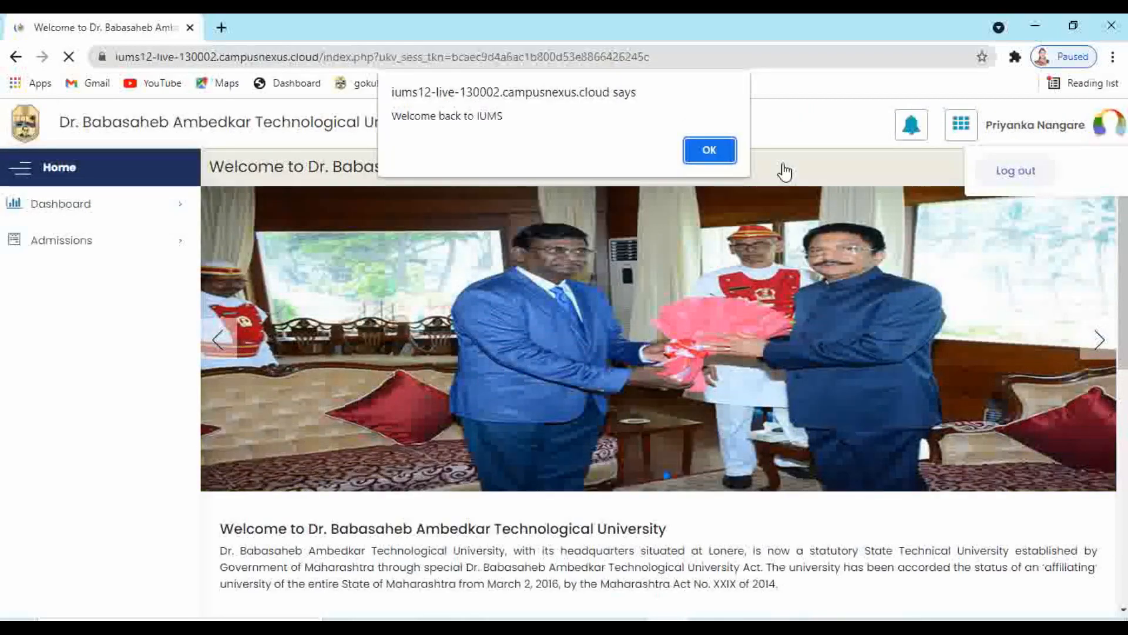